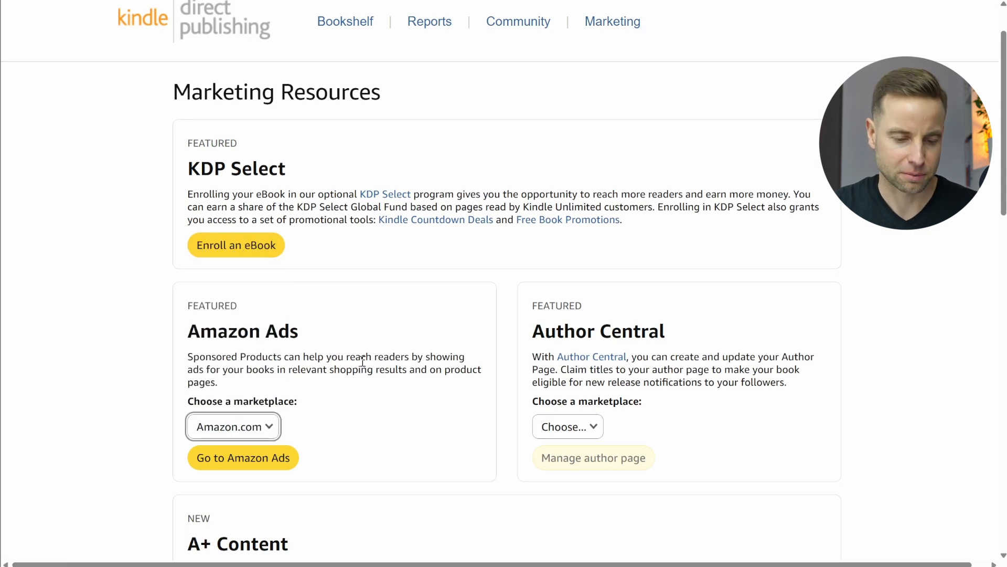
Open Amazon Ads for the Amazon.com marketplace and start creating a Sponsored Products campaign
left_click(216, 464)
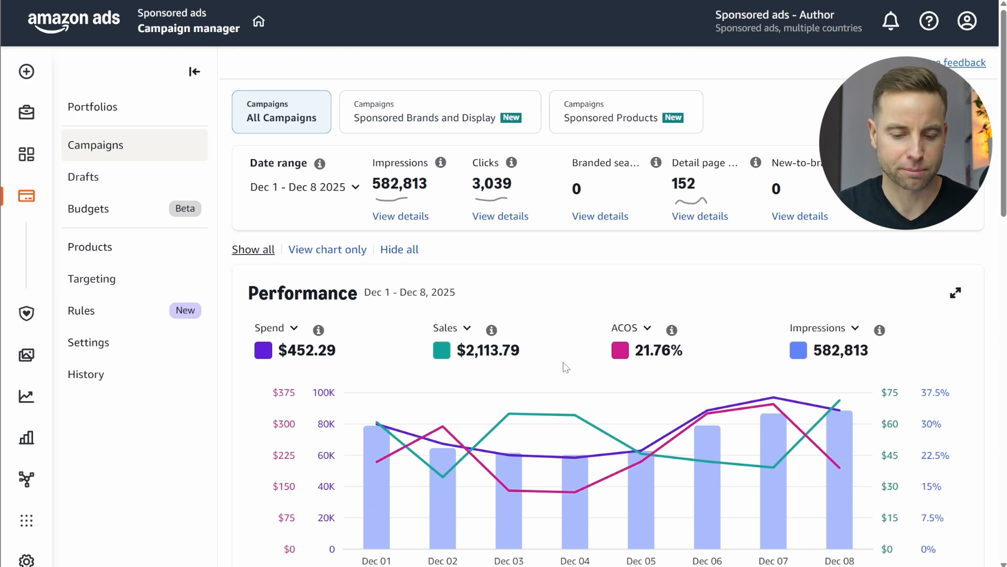
scroll(581, 262, "down", 3)
scroll(585, 231, "down", 1)
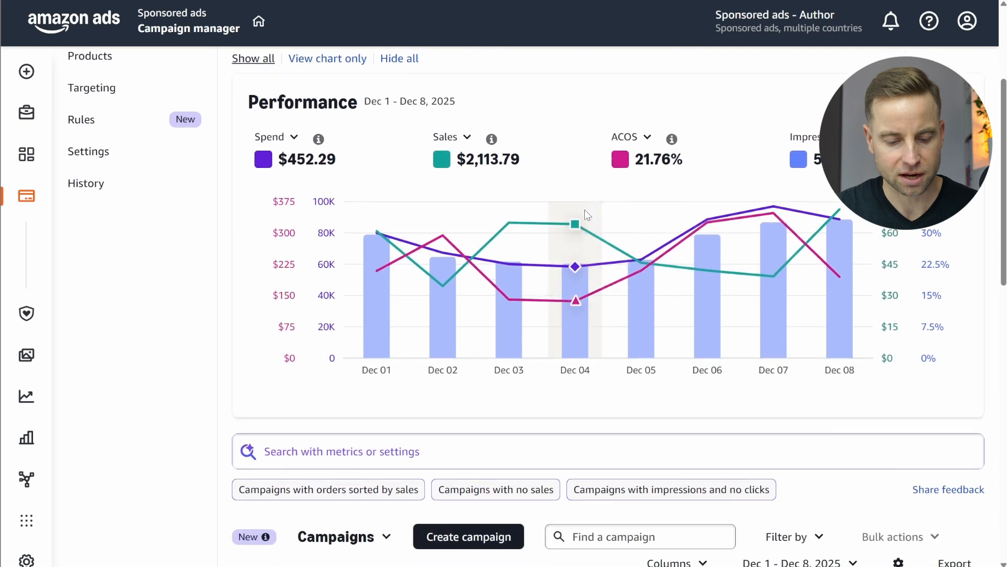
left_click(519, 544)
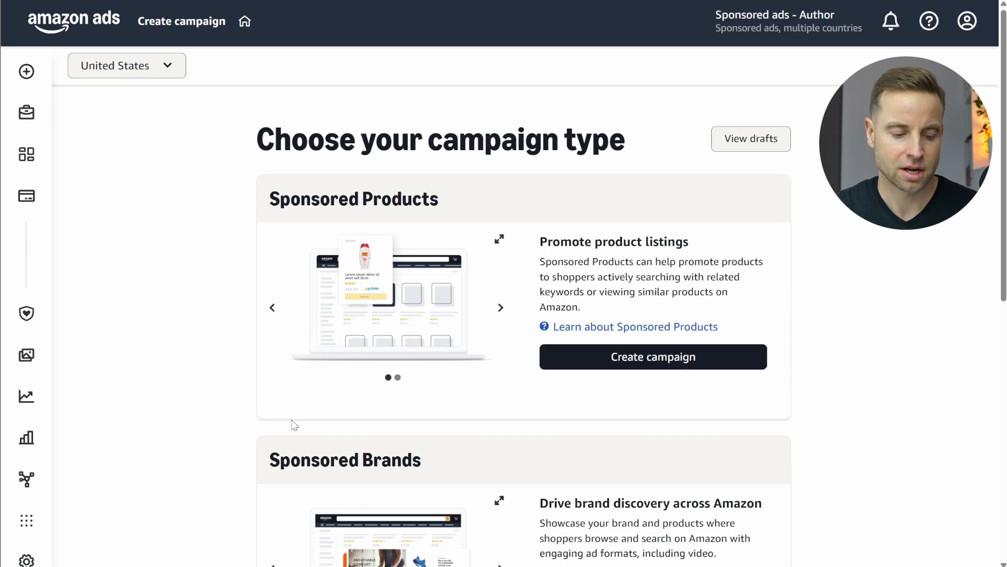
mouse_move(27, 556)
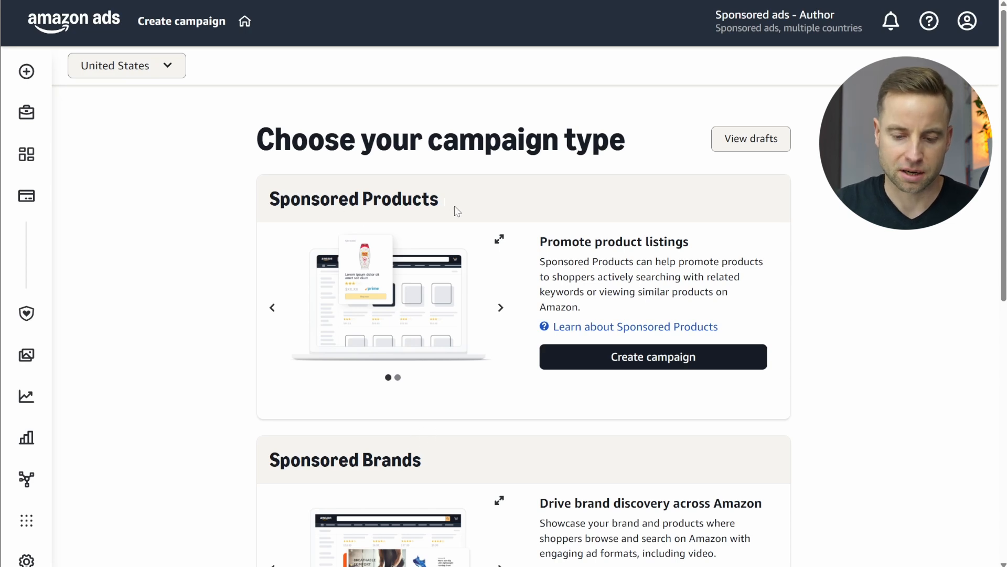
left_click(715, 361)
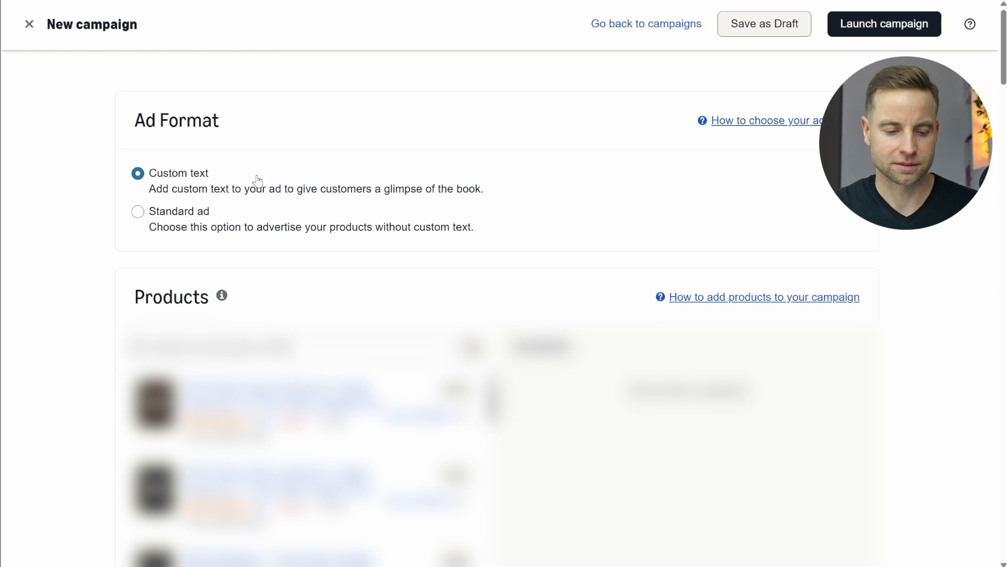
Search the product list for the book and add it to the campaign
left_click(358, 347)
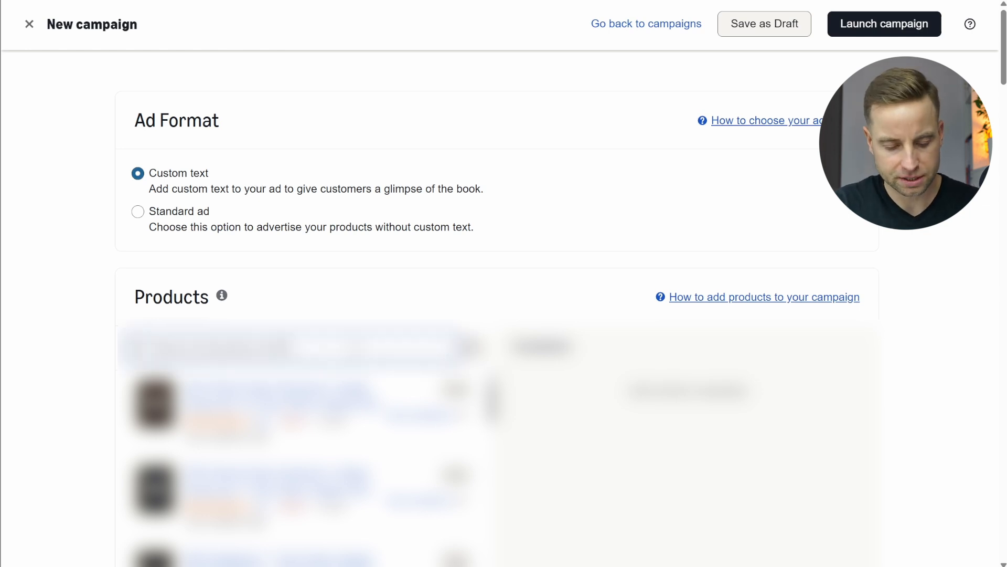
type("th")
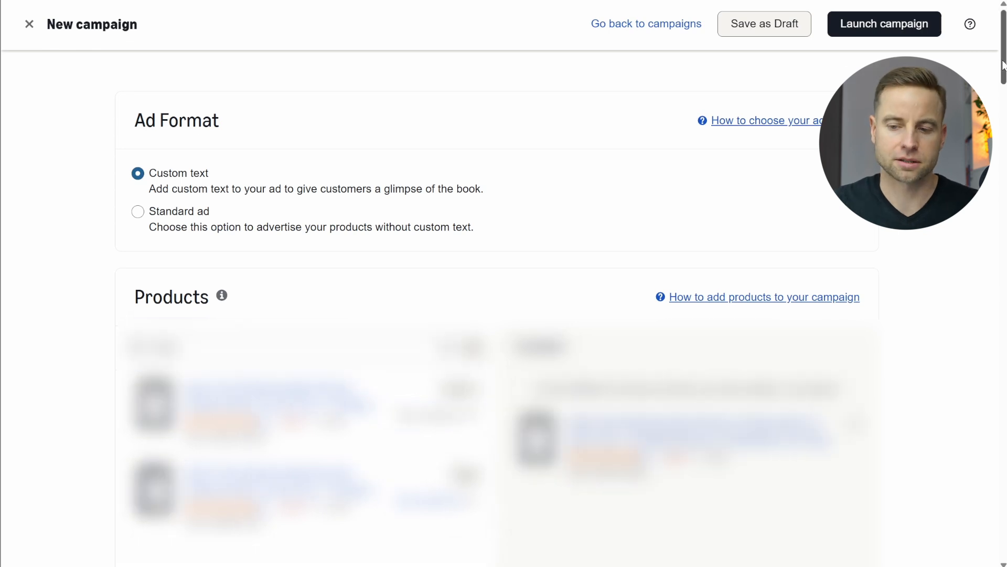
Enter the custom ad text "Stay organized with a simple, easy-to-use daily planner designed for busy lives. Plan tasks, appointments, and priorities all in one clear layout."
left_click_drag(1004, 66, 1003, 151)
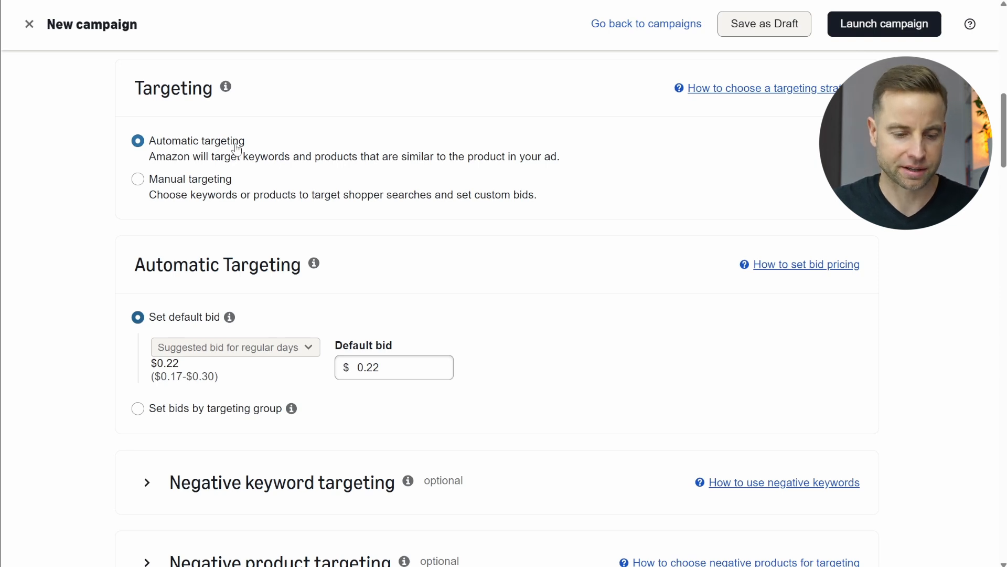
left_click_drag(304, 267, 152, 288)
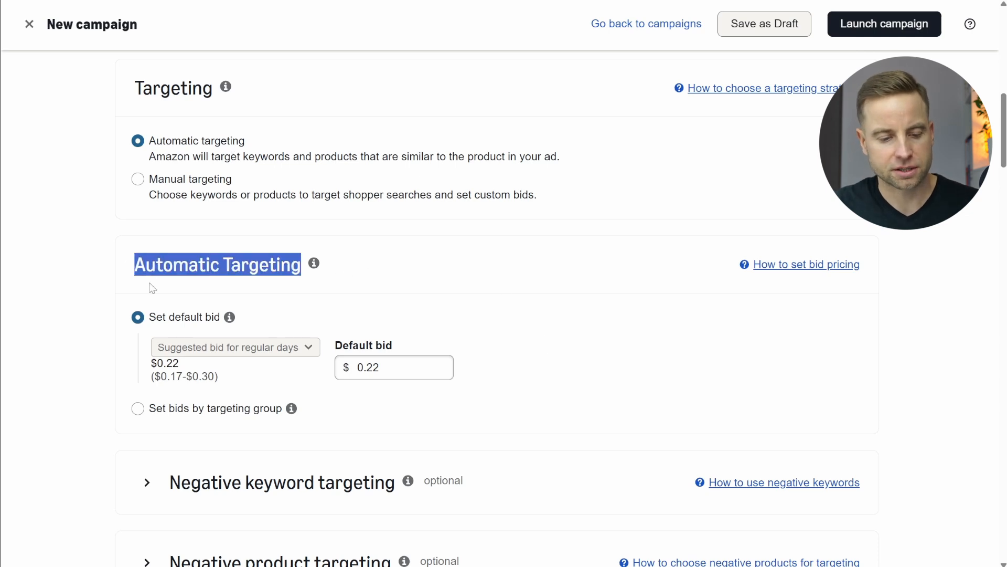
left_click(494, 372)
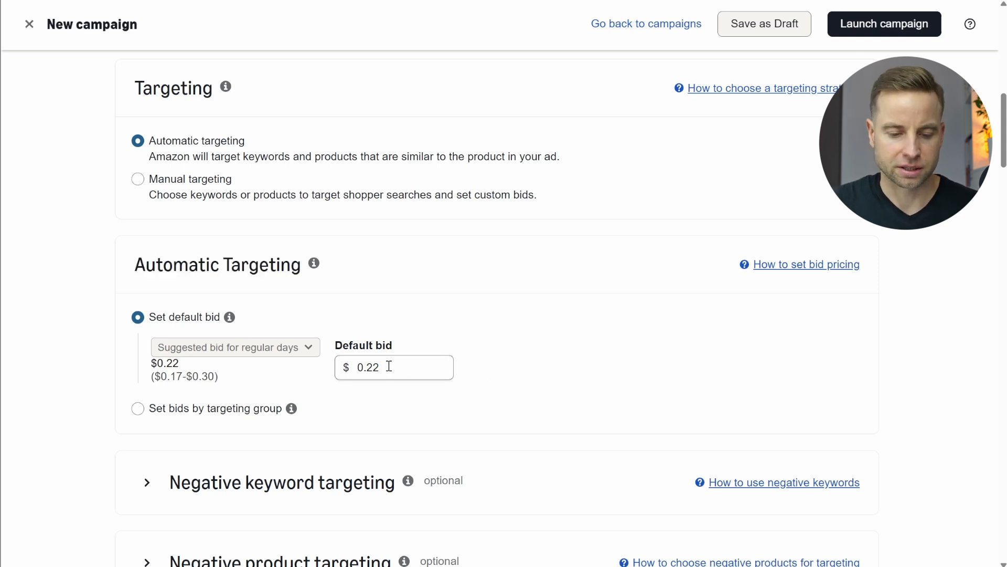
scroll(389, 366, "down", 1)
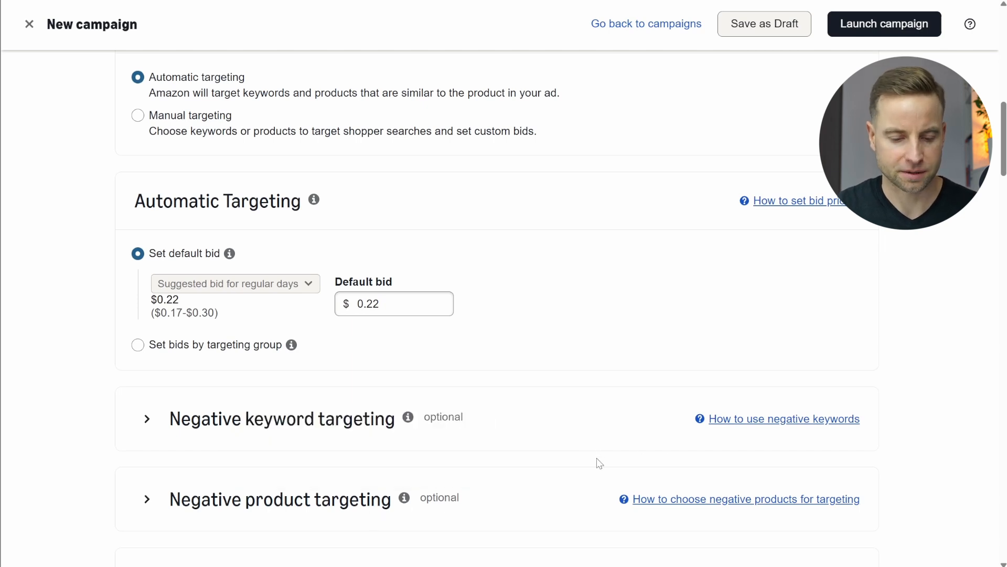
scroll(600, 463, "down", 9)
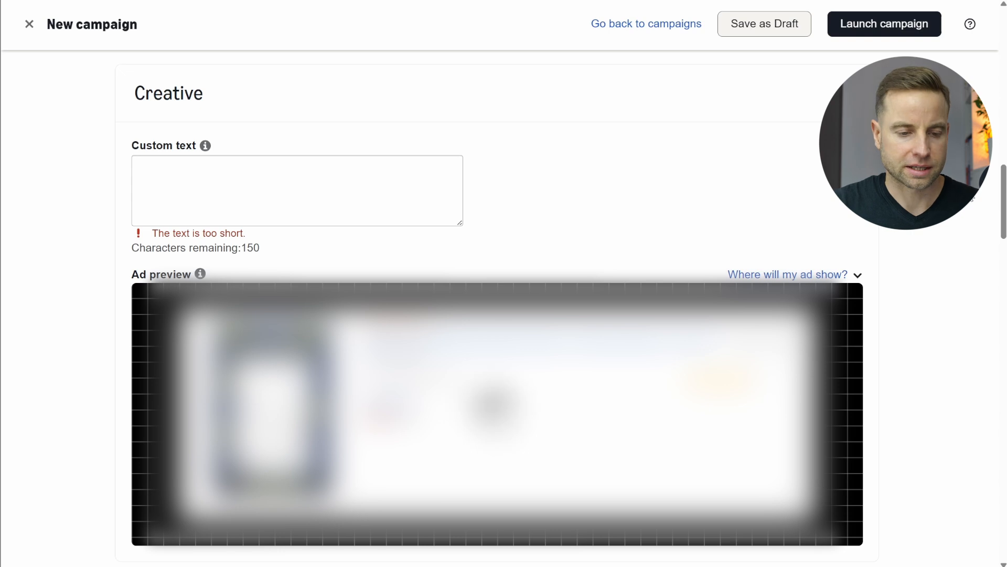
left_click_drag(204, 97, 133, 108)
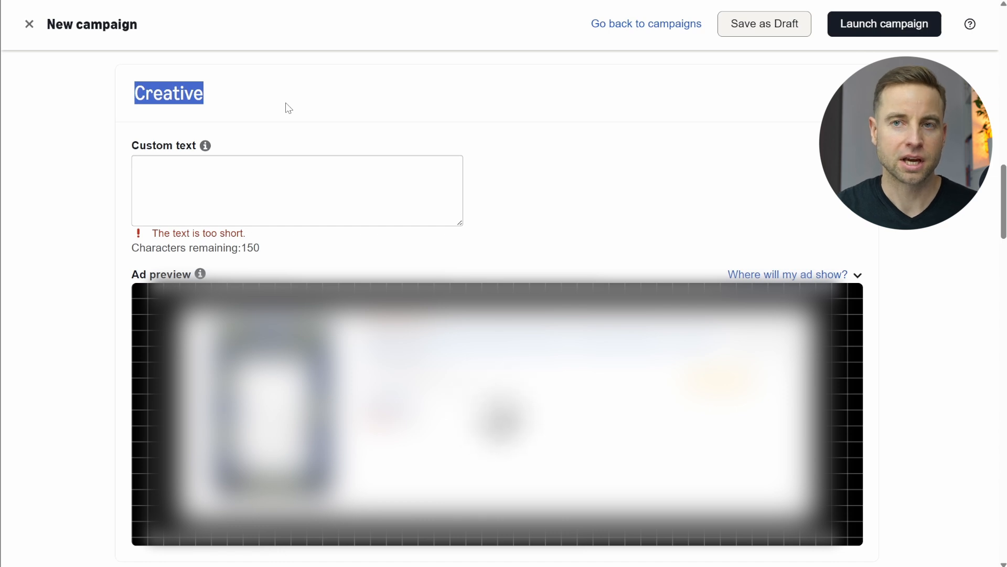
left_click(355, 180)
type("Stay organized with a simple, easy-to-use daily planner designed for busy lives. Plan tasks, appointments, and priorities all in one clear layout.")
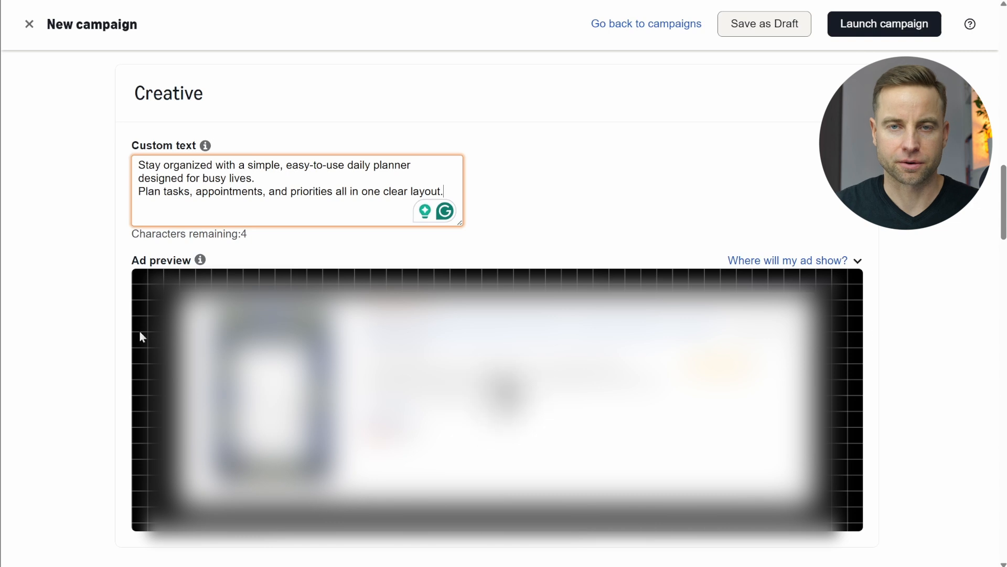
Set the campaign bidding strategy to Dynamic bids - down only and apply the suggested default bid of $0.33
scroll(140, 332, "down", 10)
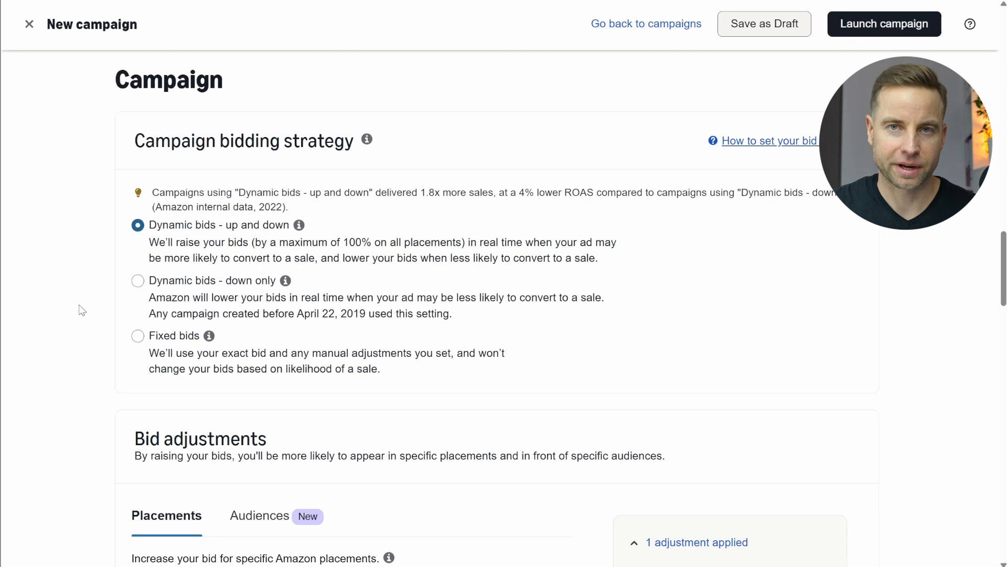
left_click(177, 286)
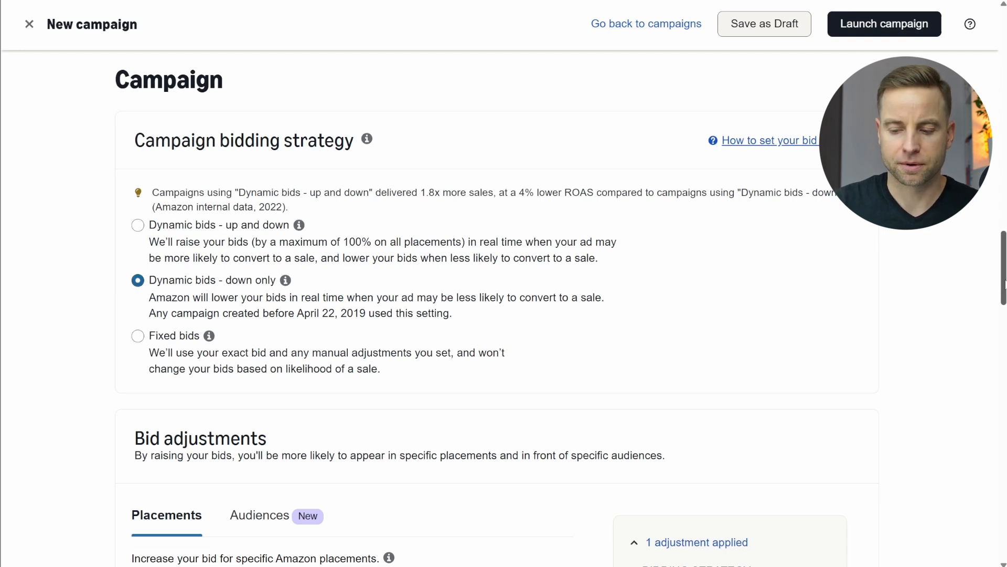
left_click_drag(1004, 283, 1004, 157)
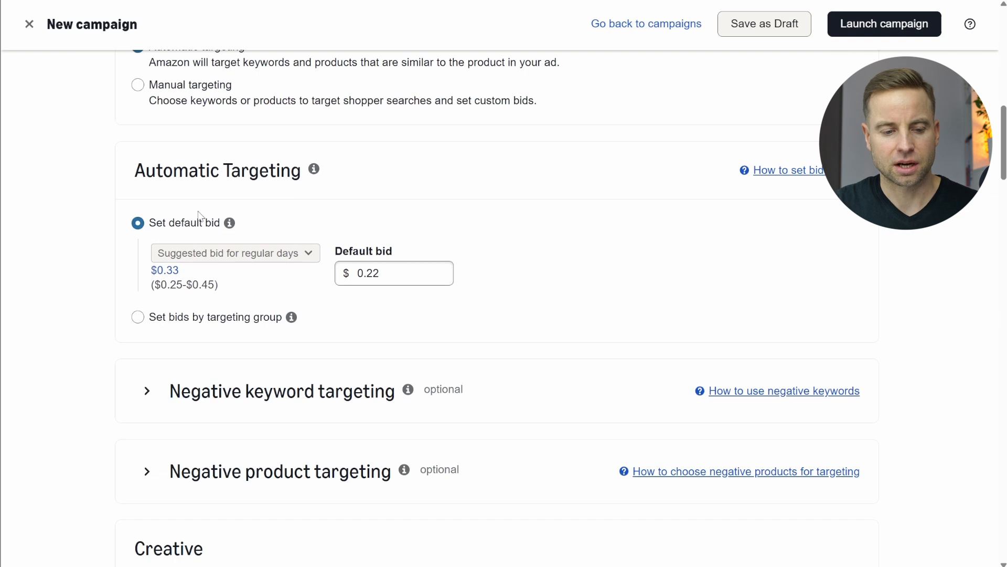
left_click(169, 275)
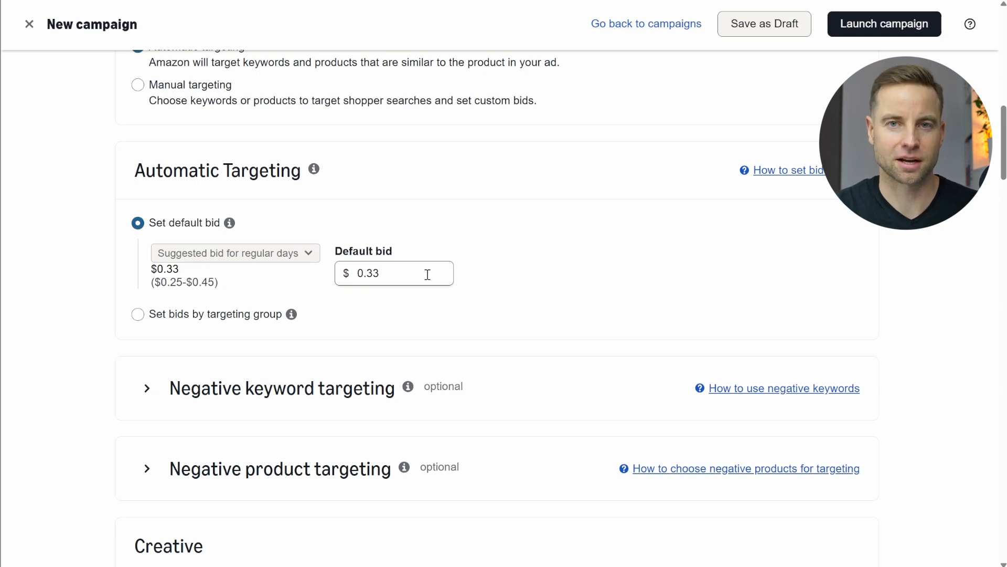
Set the placement bid adjustment for Top of search (first page) to 50%
scroll(428, 275, "down", 15)
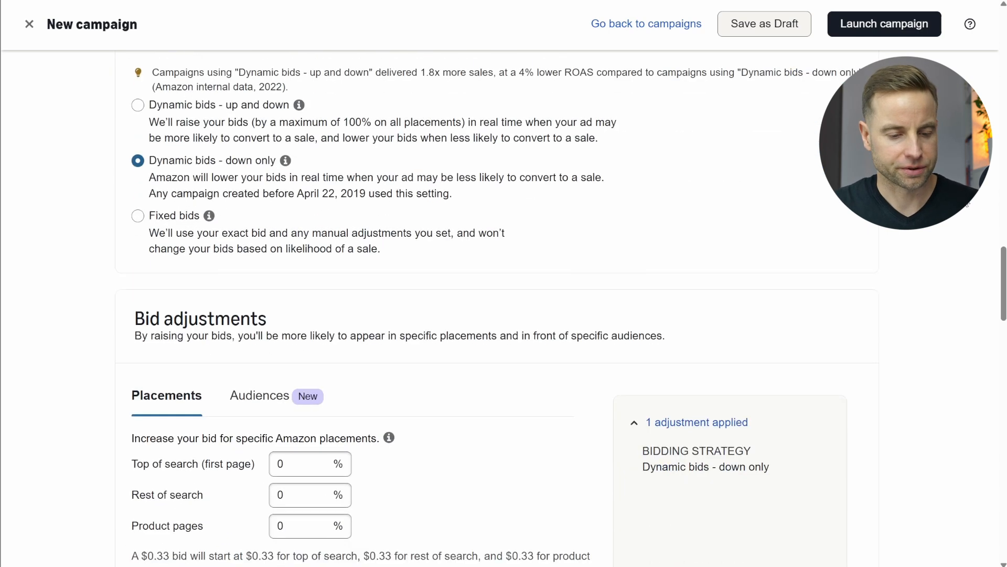
scroll(495, 307, "down", 5)
scroll(436, 152, "down", 1)
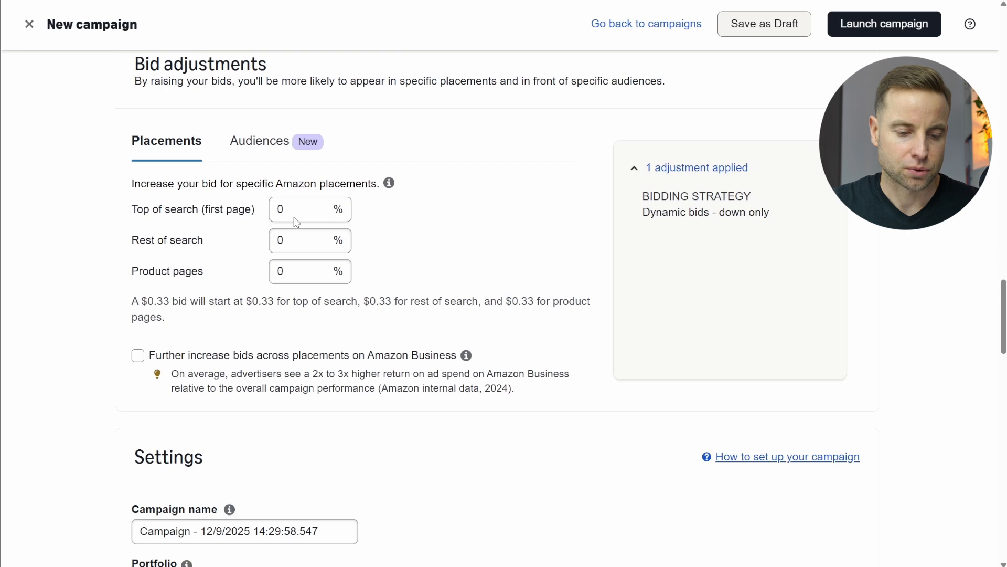
double_click(270, 212)
type("50")
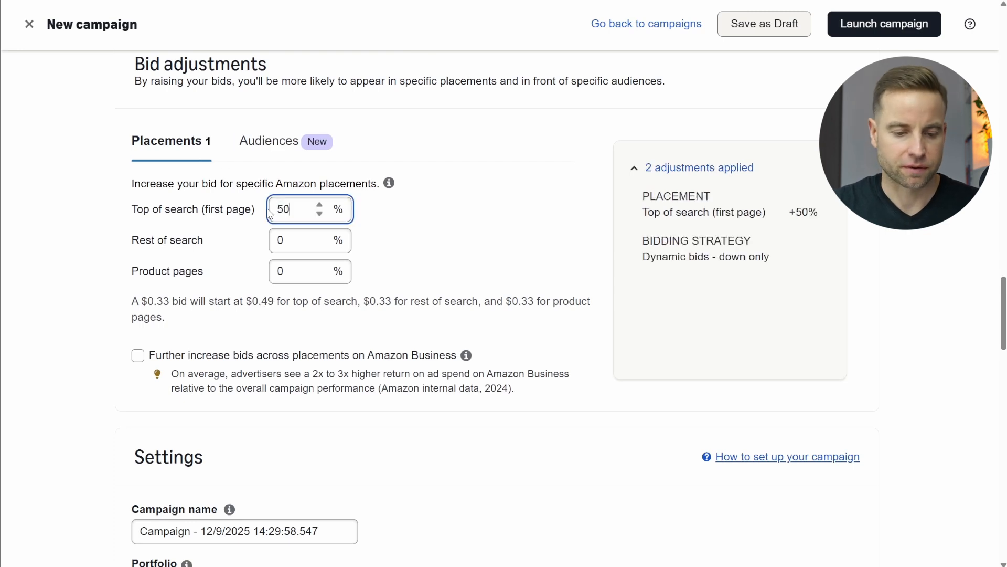
left_click(93, 221)
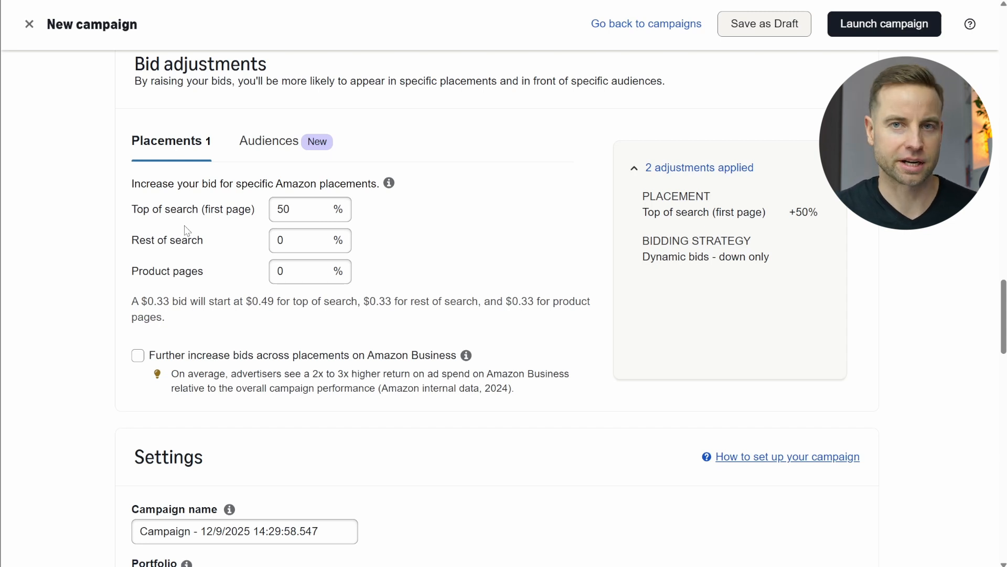
Rename the campaign as "MY BOOK - auto - 37" in its settings
scroll(185, 230, "down", 7)
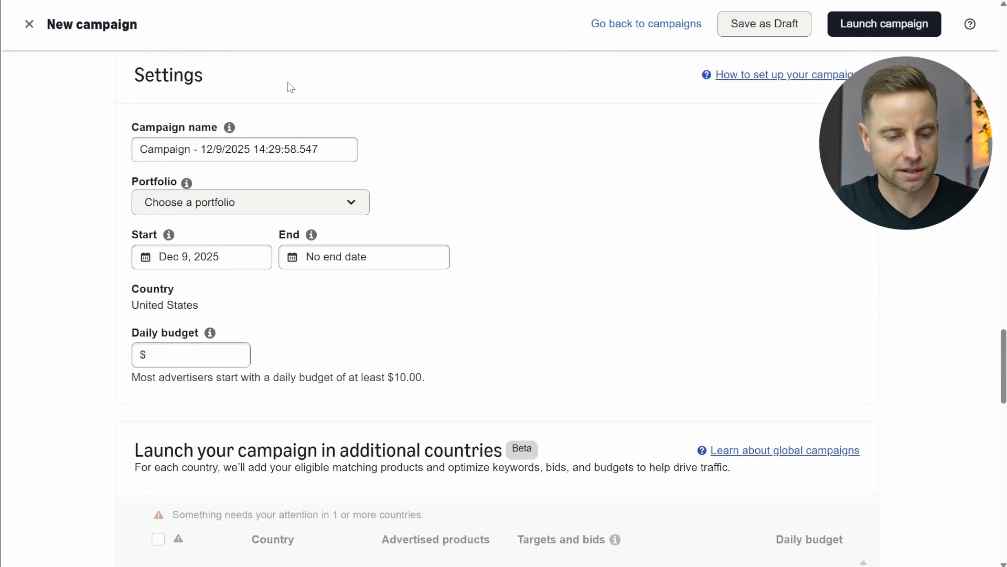
left_click(337, 150)
left_click_drag(337, 150, 131, 150)
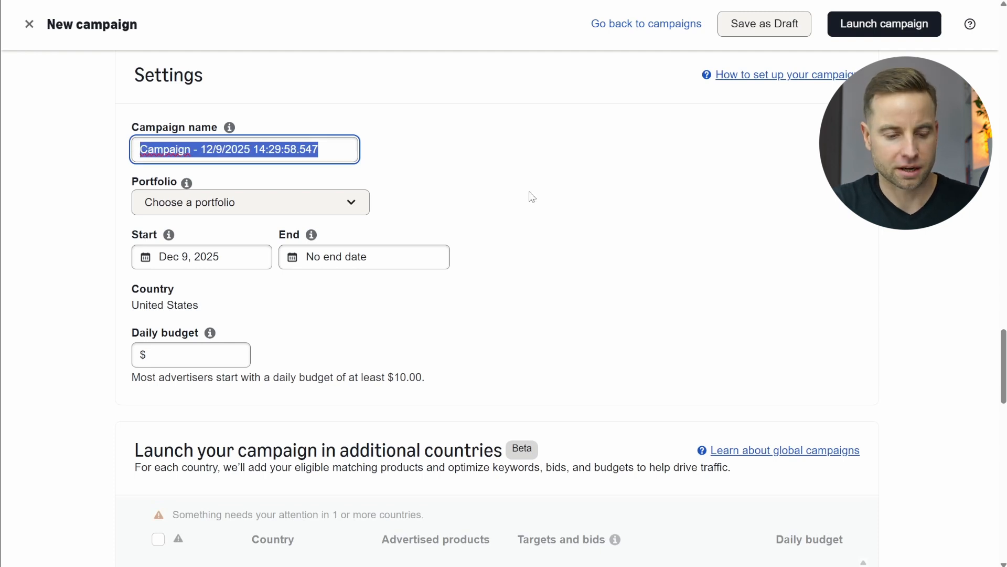
type("M")
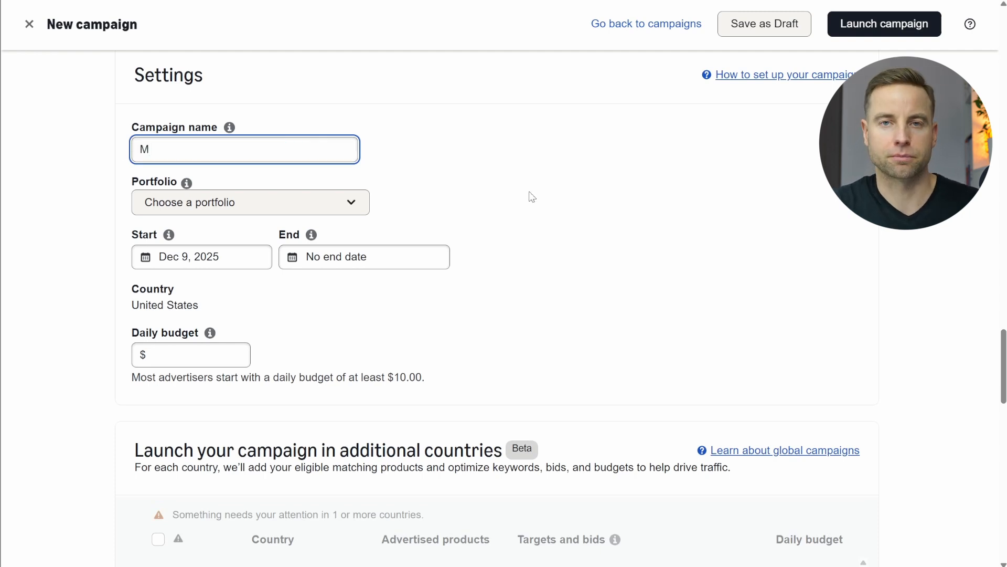
type("Y BOOK - at")
key("BackSpace")
type("uto")
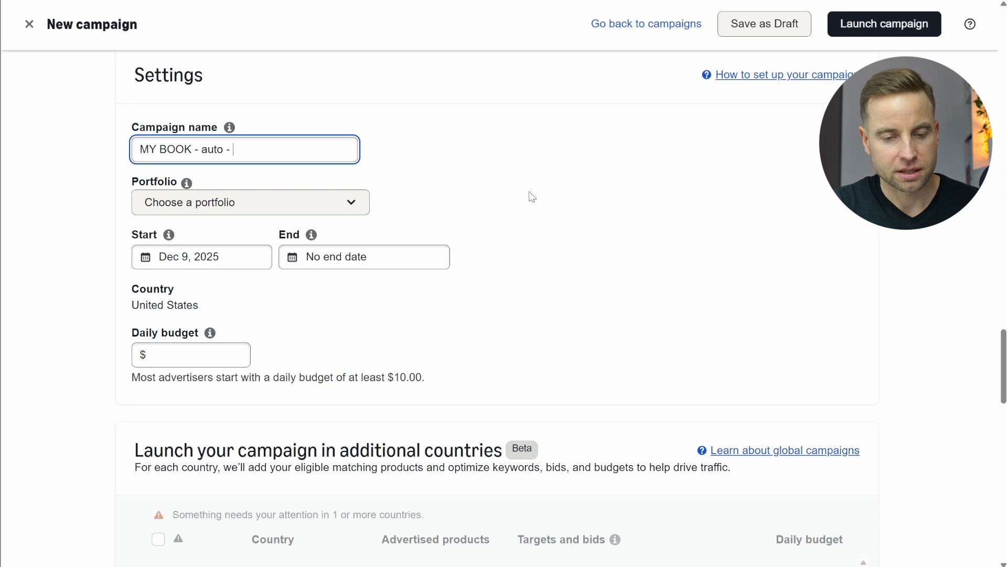
type(" - ")
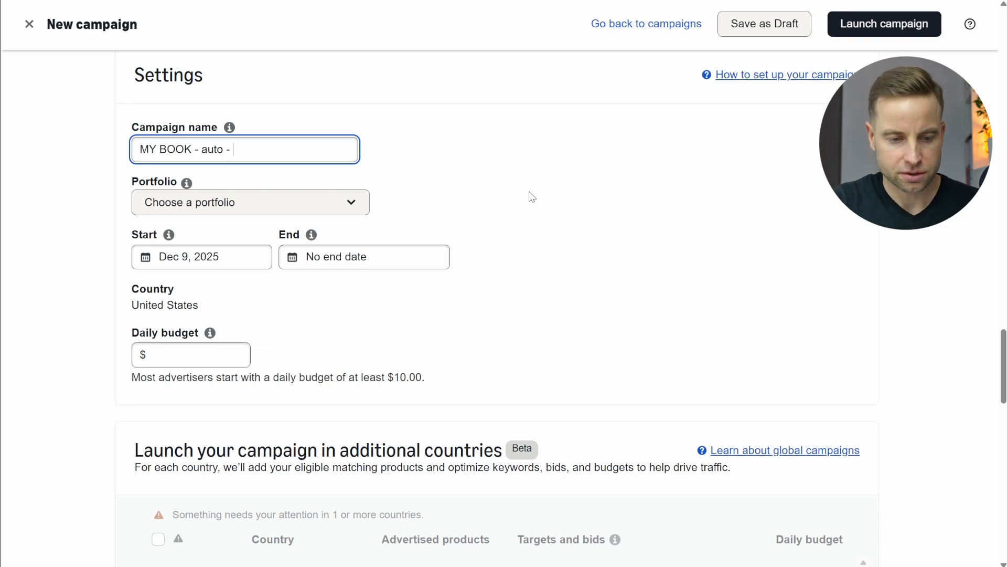
type("37")
left_click(512, 180)
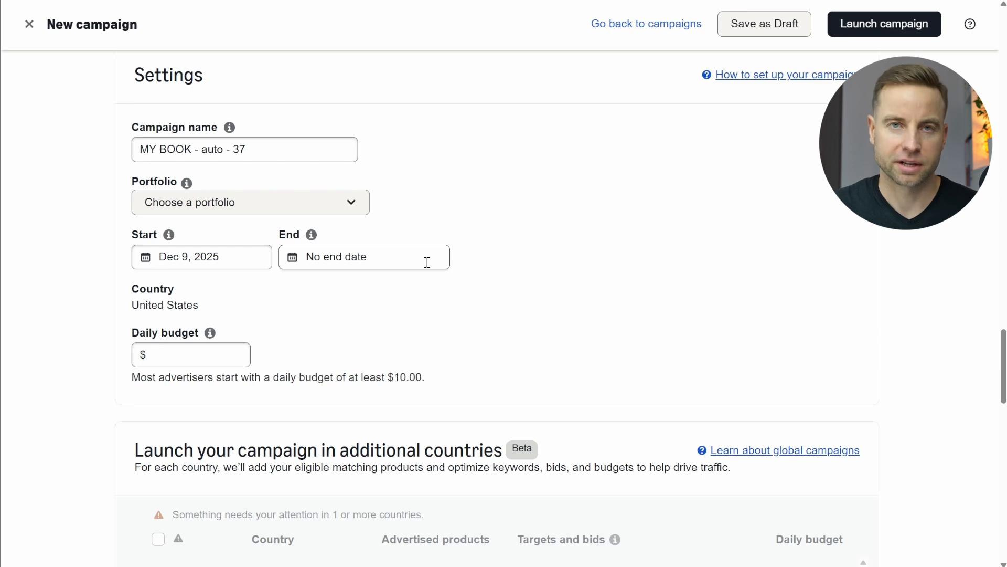
Set the daily budget to $5.00 and launch the campaign
left_click(185, 350)
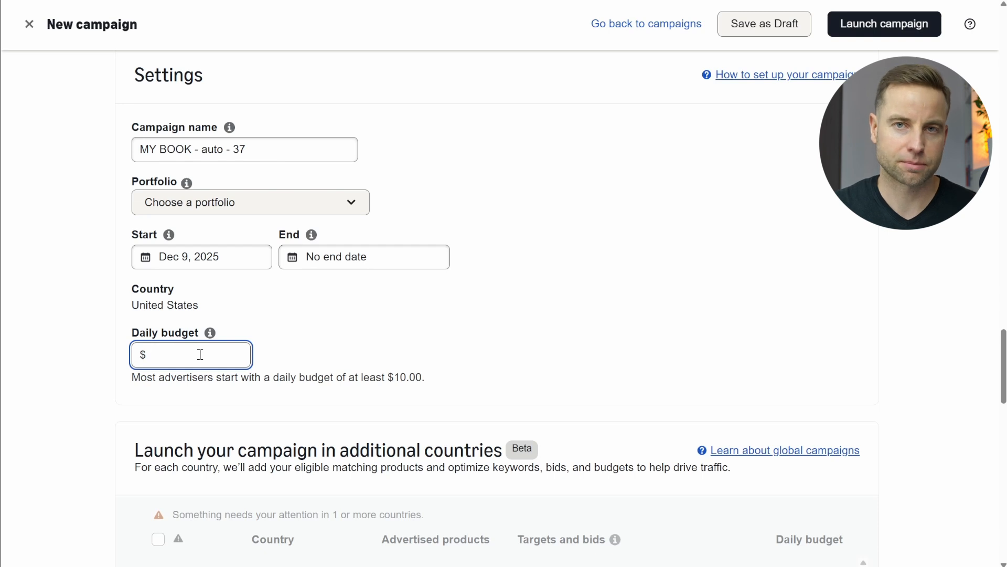
type("5")
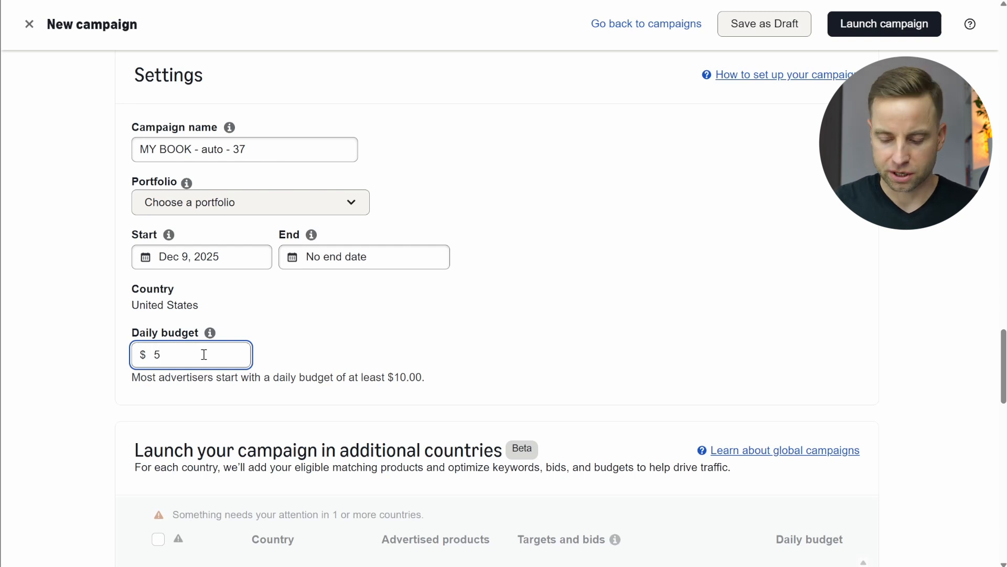
left_click(393, 350)
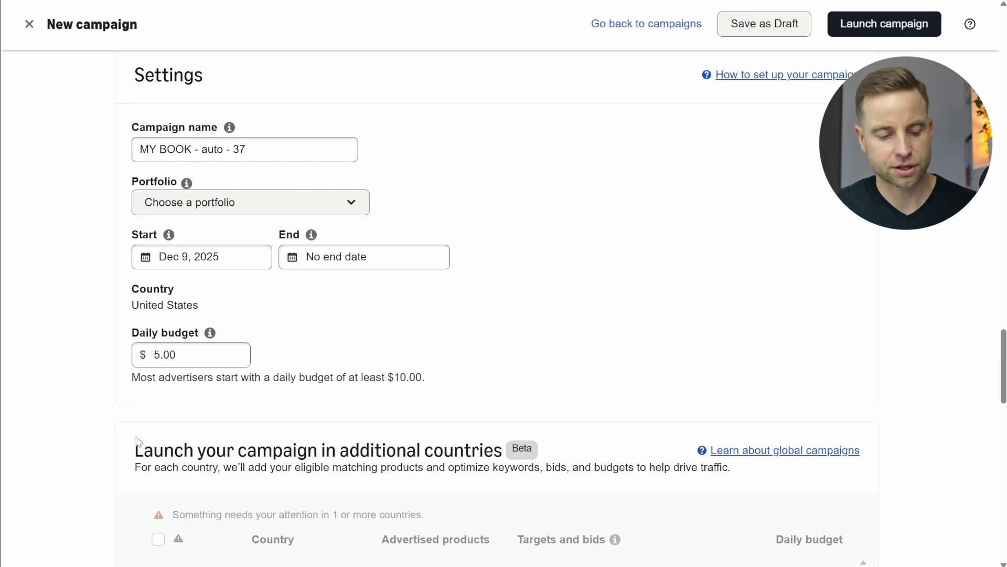
left_click_drag(133, 456, 483, 461)
left_click(610, 433)
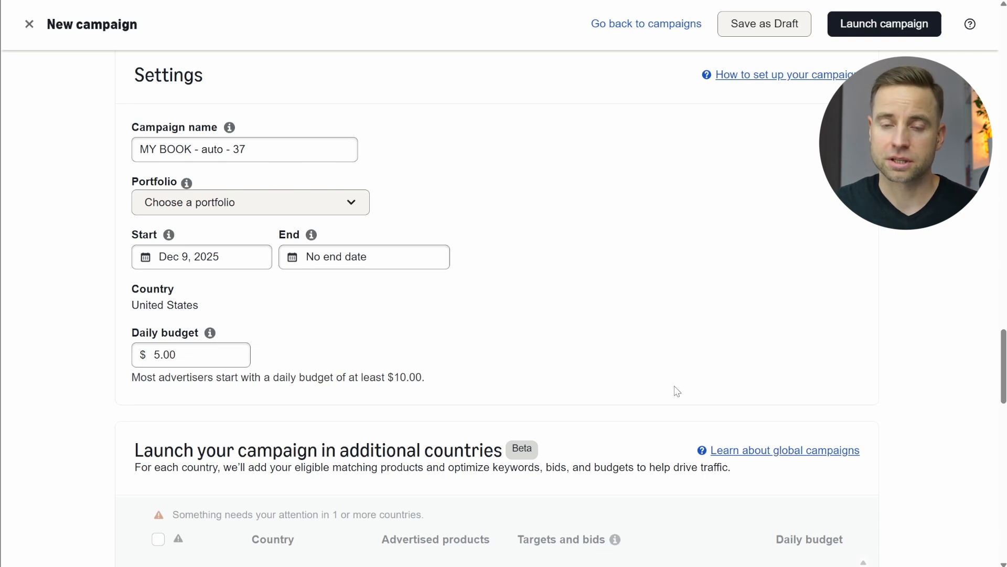
left_click(931, 28)
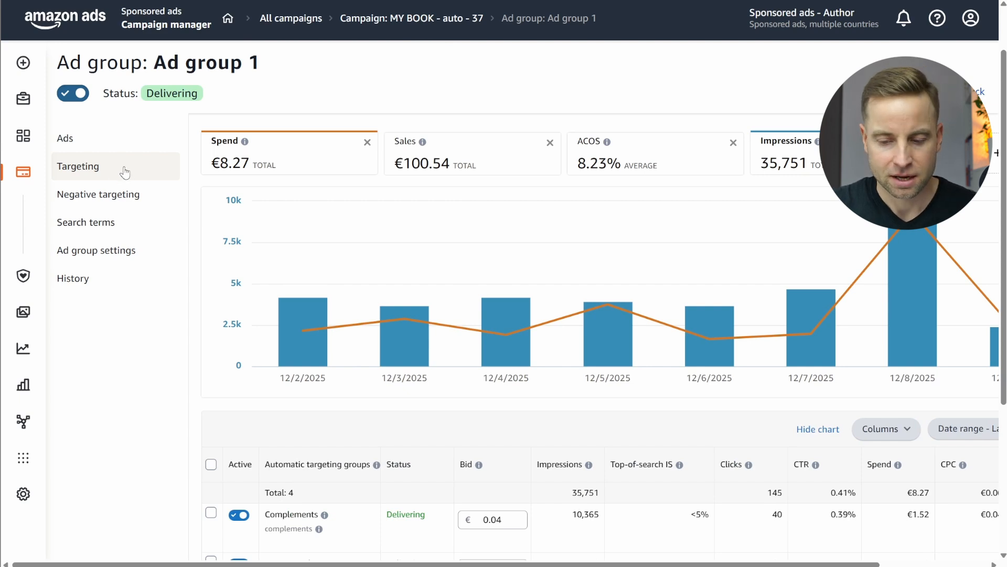
Examine the automatic targeting groups and their bids in Ad group 1, including the explanation of Substitutes
scroll(321, 94, "down", 1)
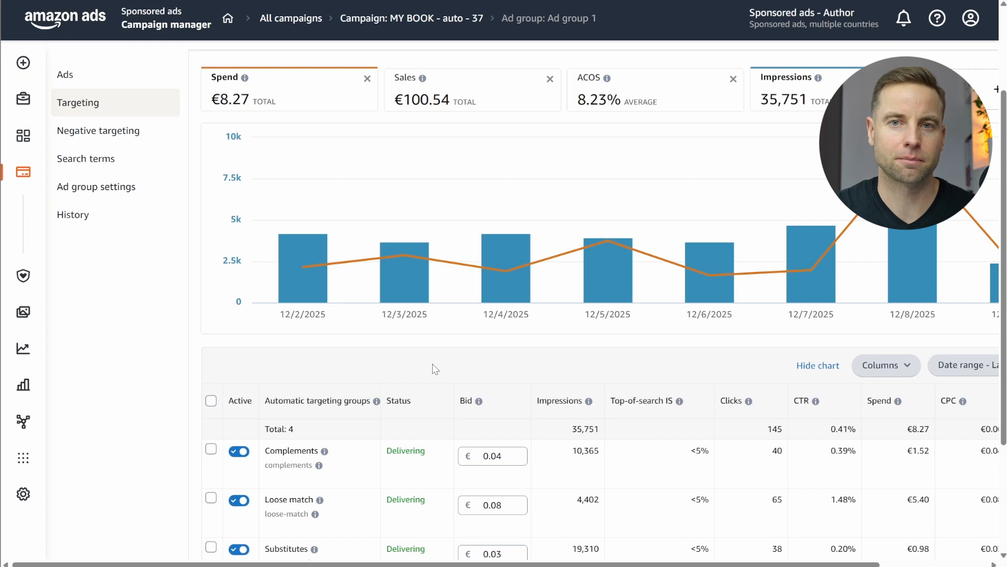
scroll(435, 369, "down", 2)
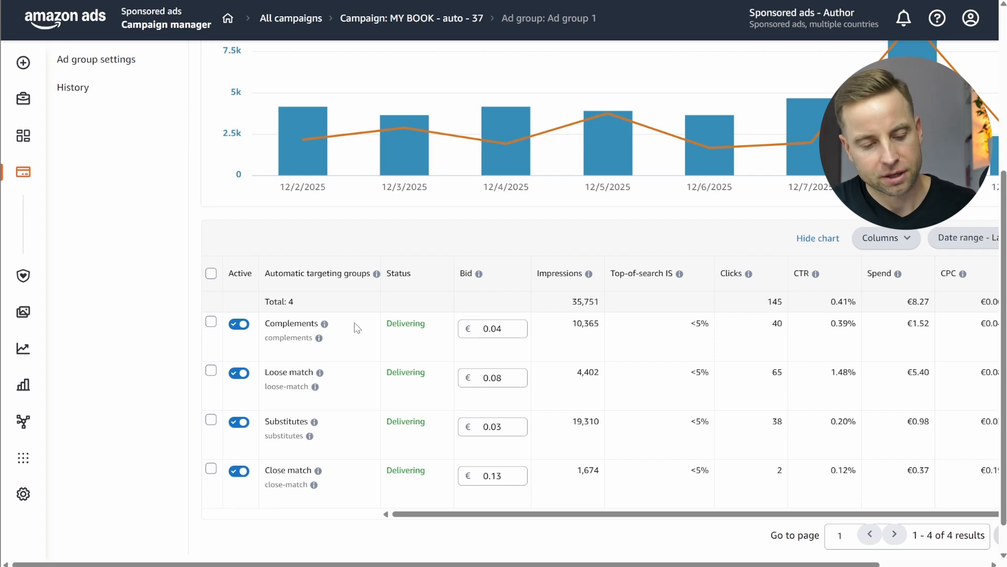
mouse_move(312, 436)
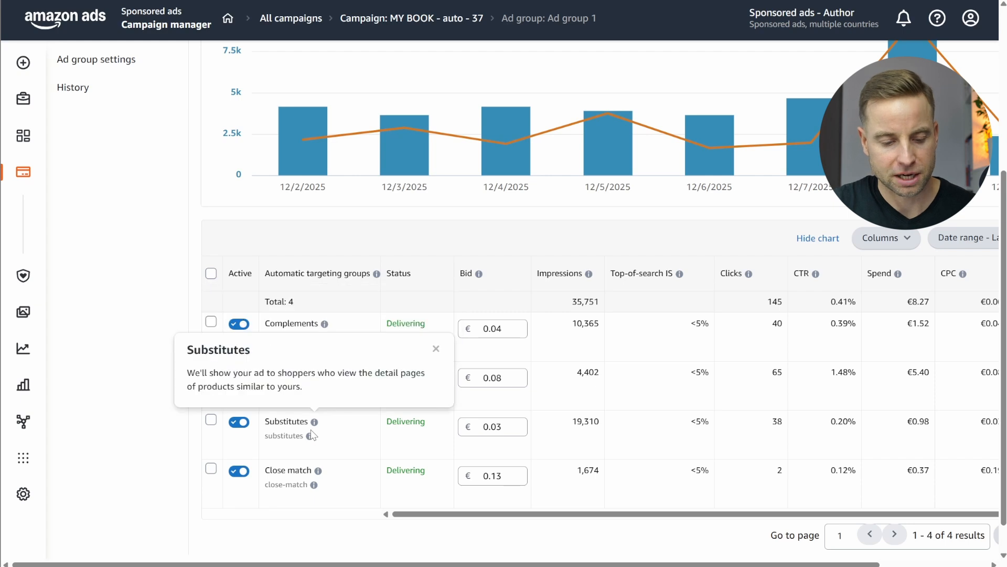